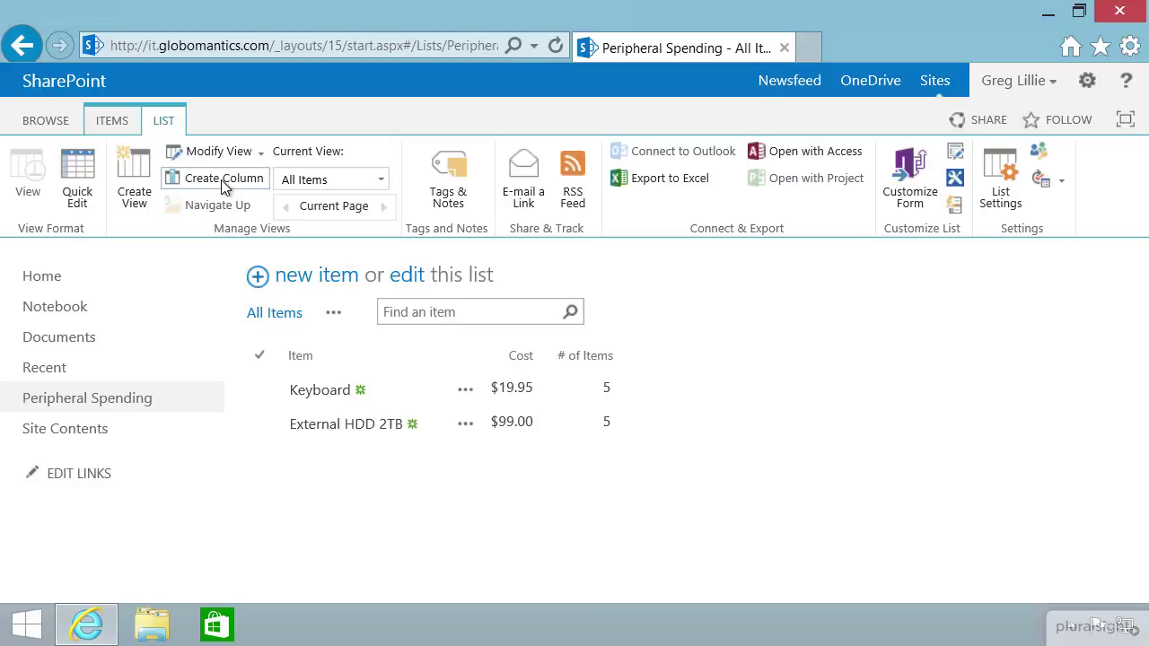
Step: Start a new calculated column named "Total Cost" in the Peripheral Spending list
left_click(224, 183)
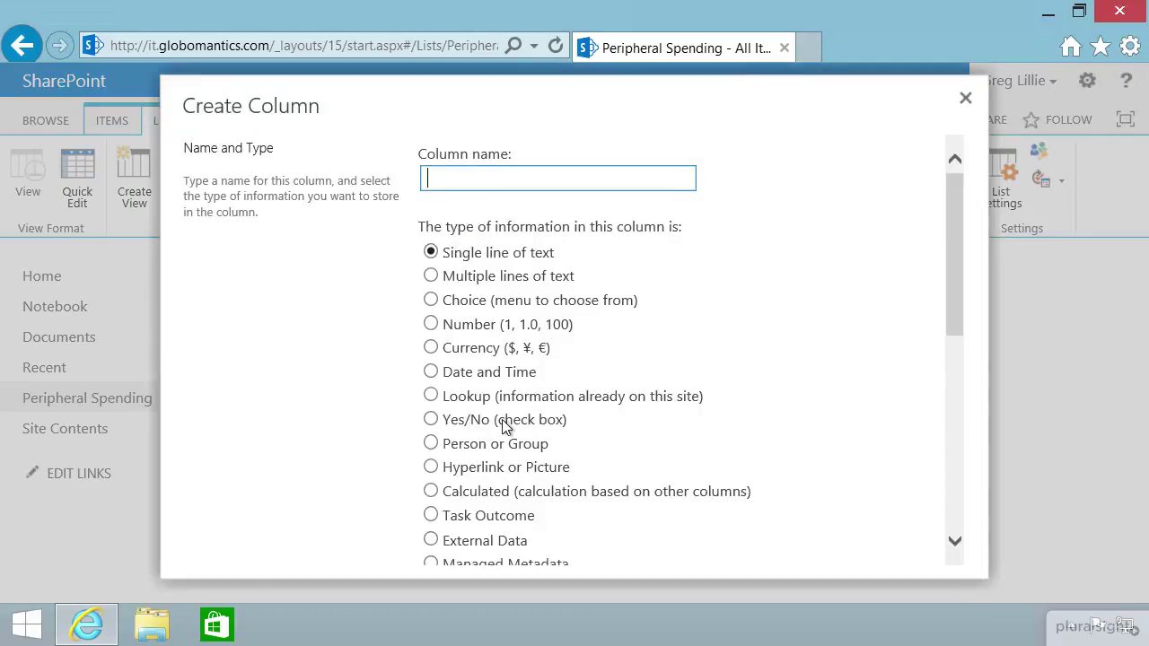
scroll(514, 507, "down", 1)
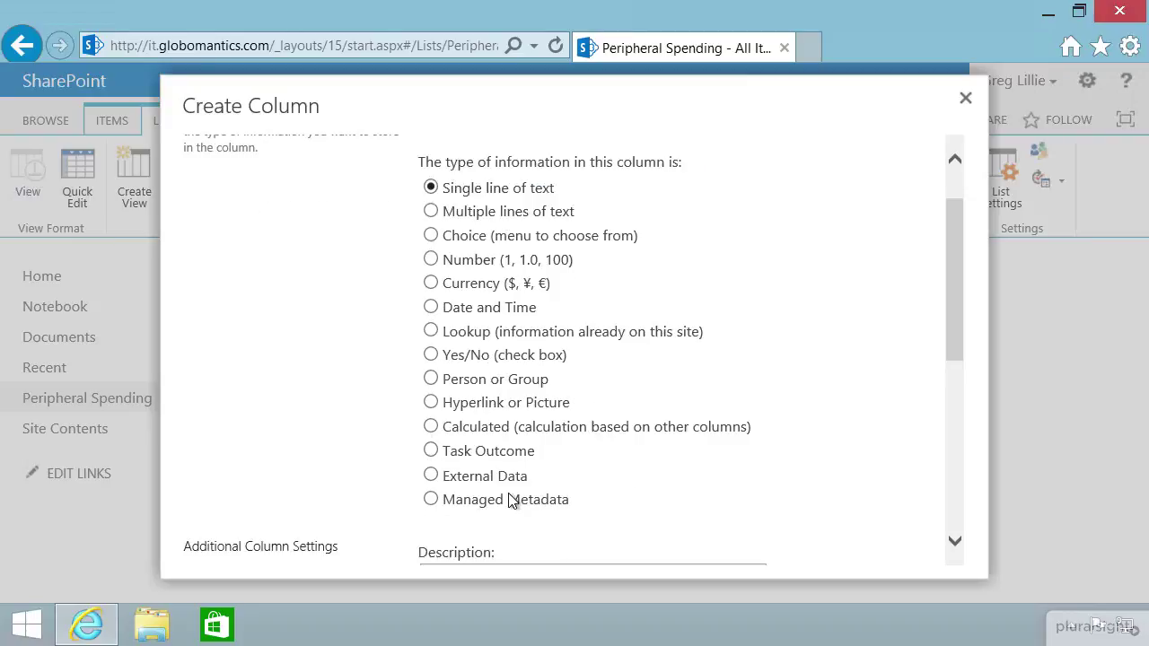
left_click(431, 429)
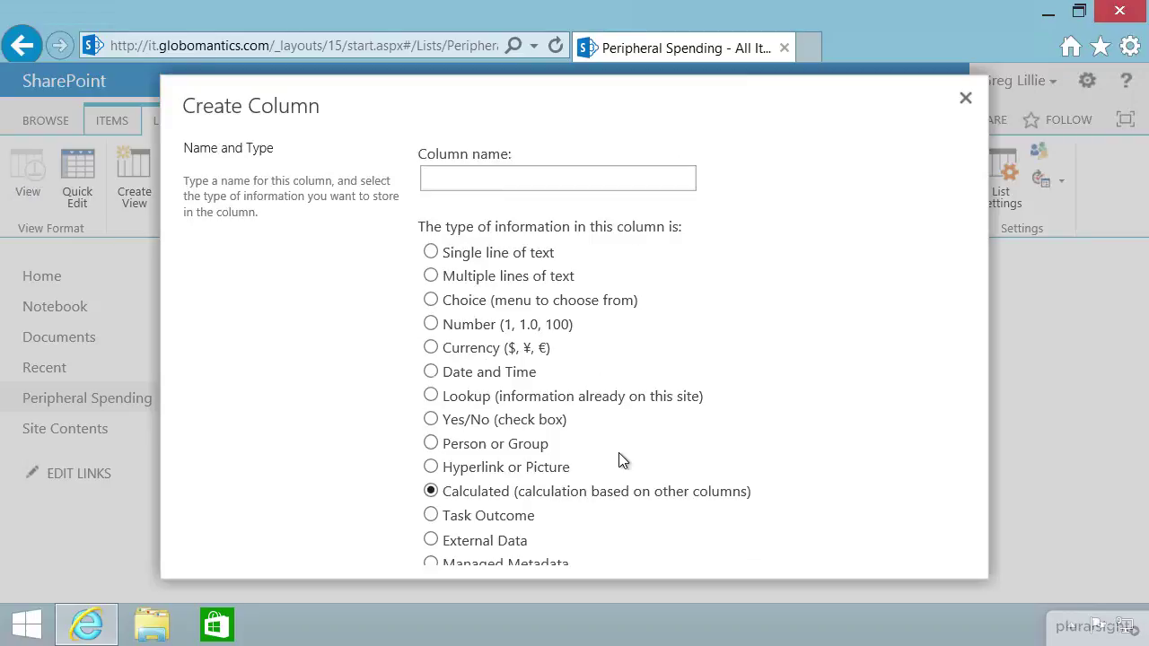
left_click(488, 182)
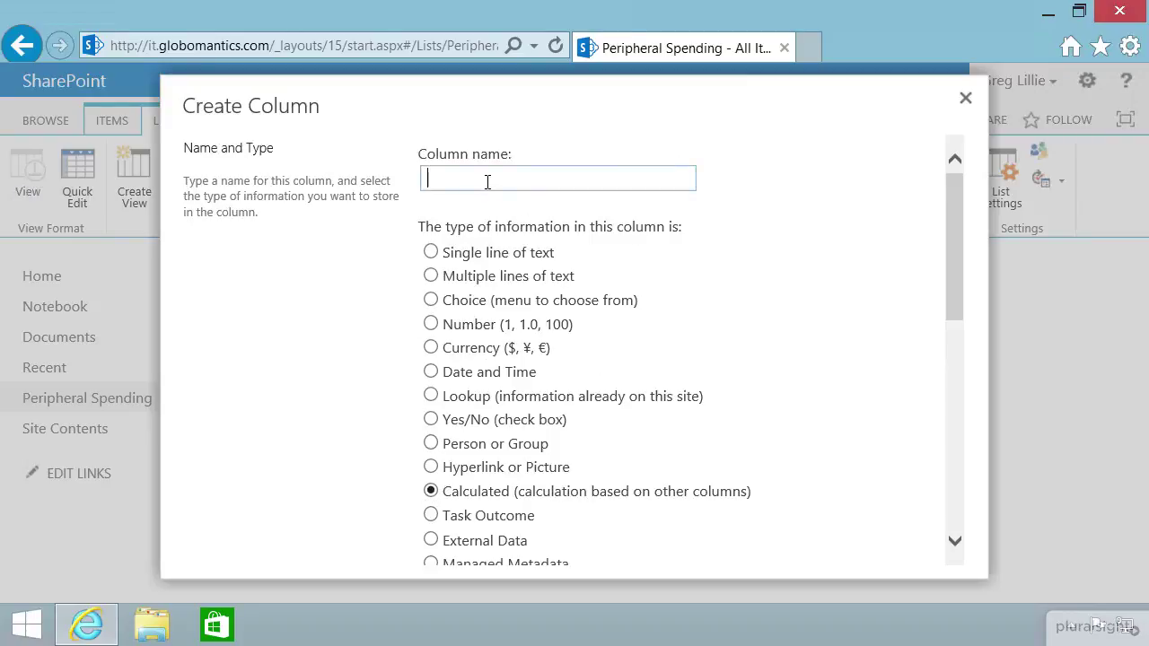
type("Total Cost")
Step: Enter "Cost of items purchased" as the new column's description
scroll(798, 326, "down", 3)
left_click(545, 321)
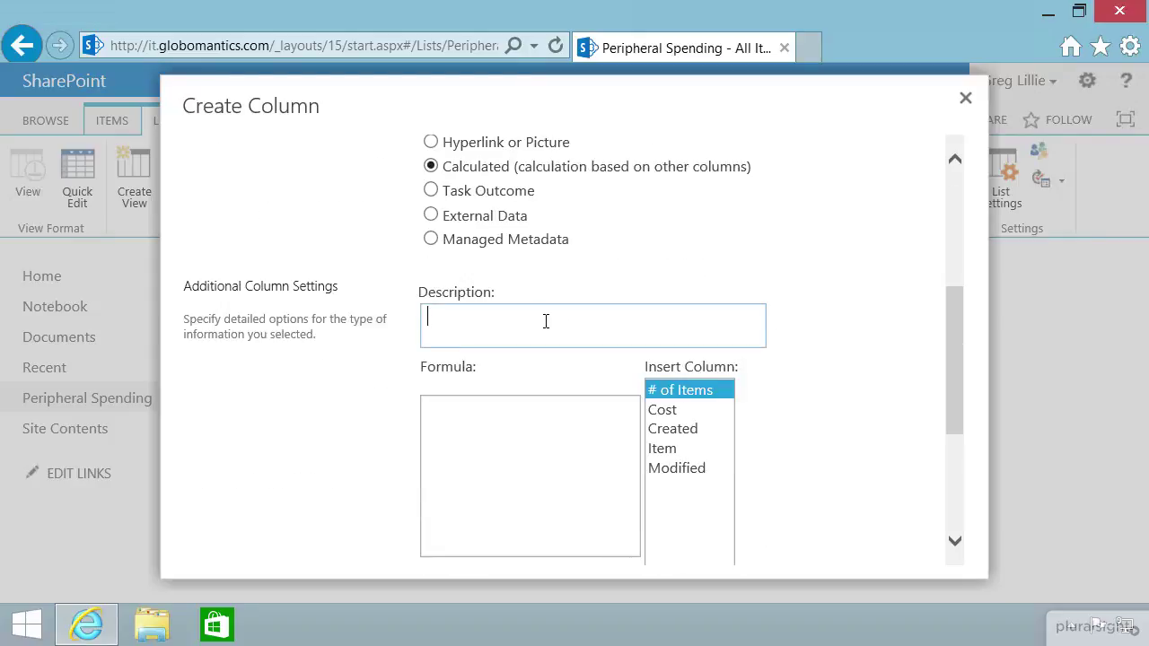
type("Cost of items purchased")
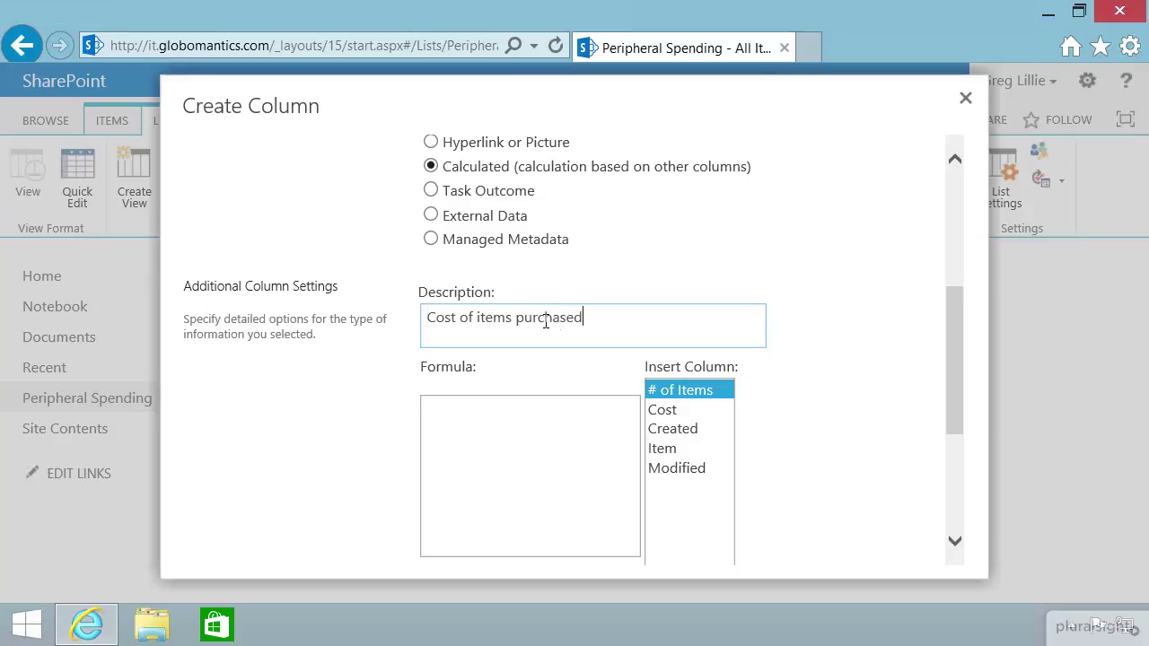
left_click(798, 439)
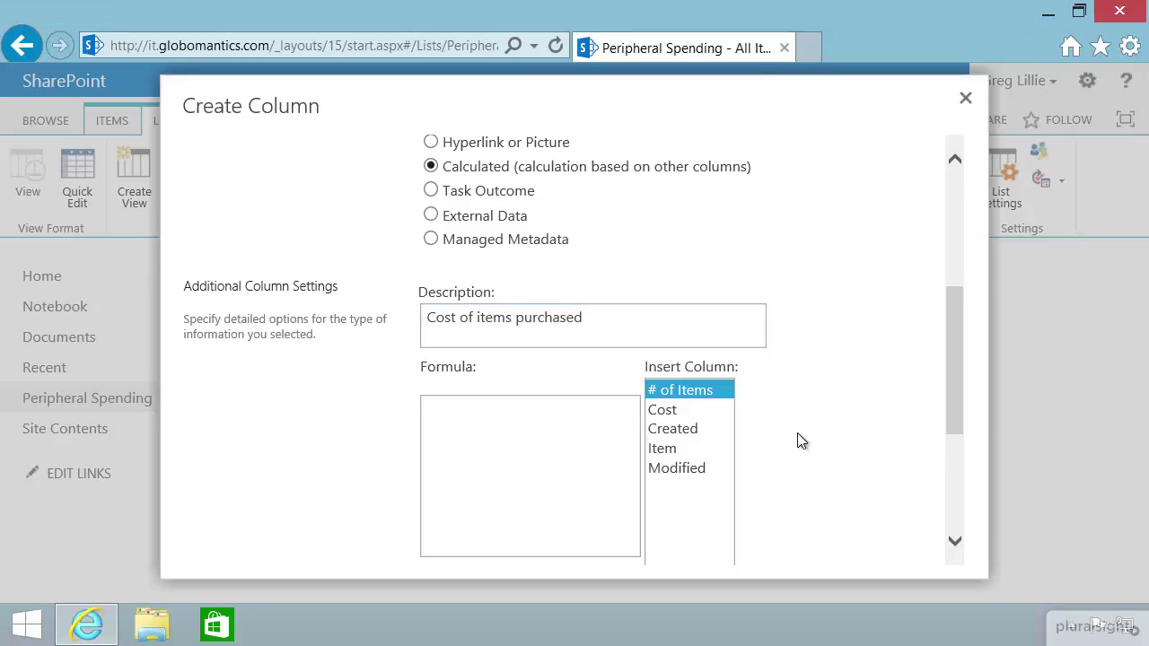
Step: Build the column formula =[Cost]*[# of Items] from the existing Cost and # of Items columns
scroll(790, 426, "down", 1)
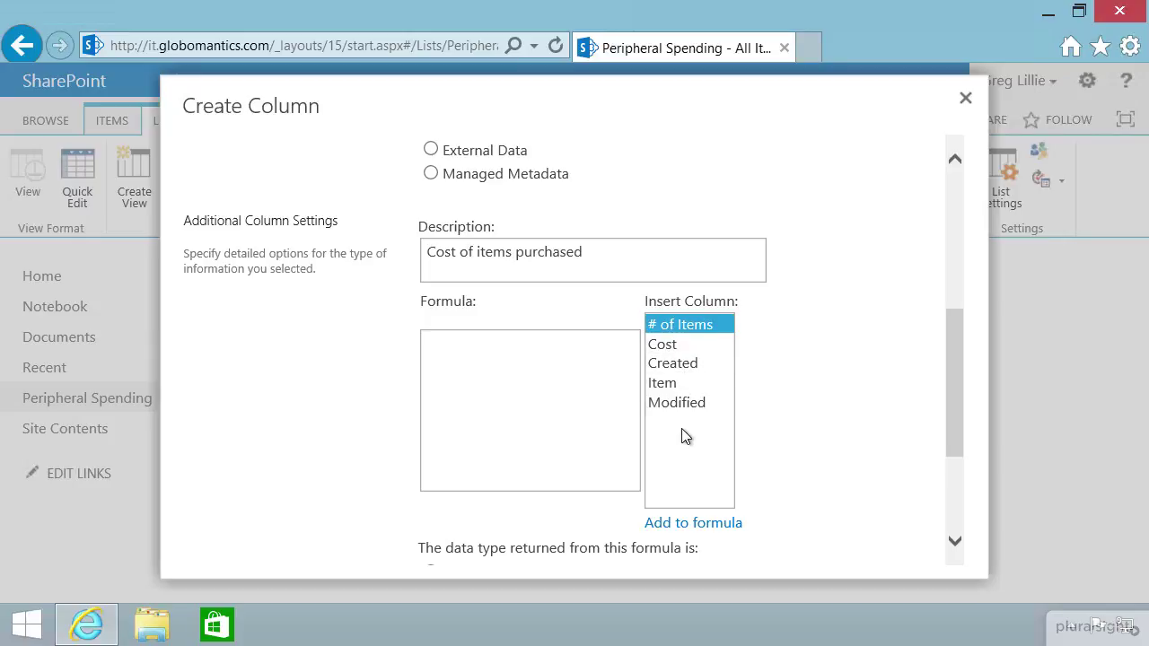
left_click(496, 357)
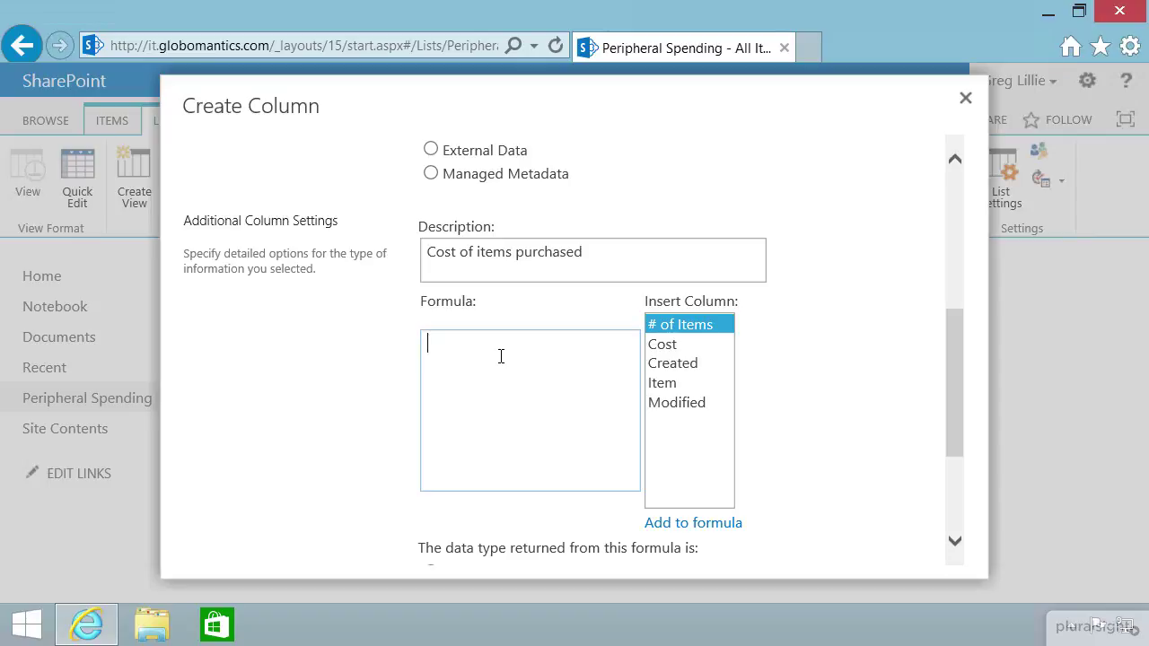
type("=")
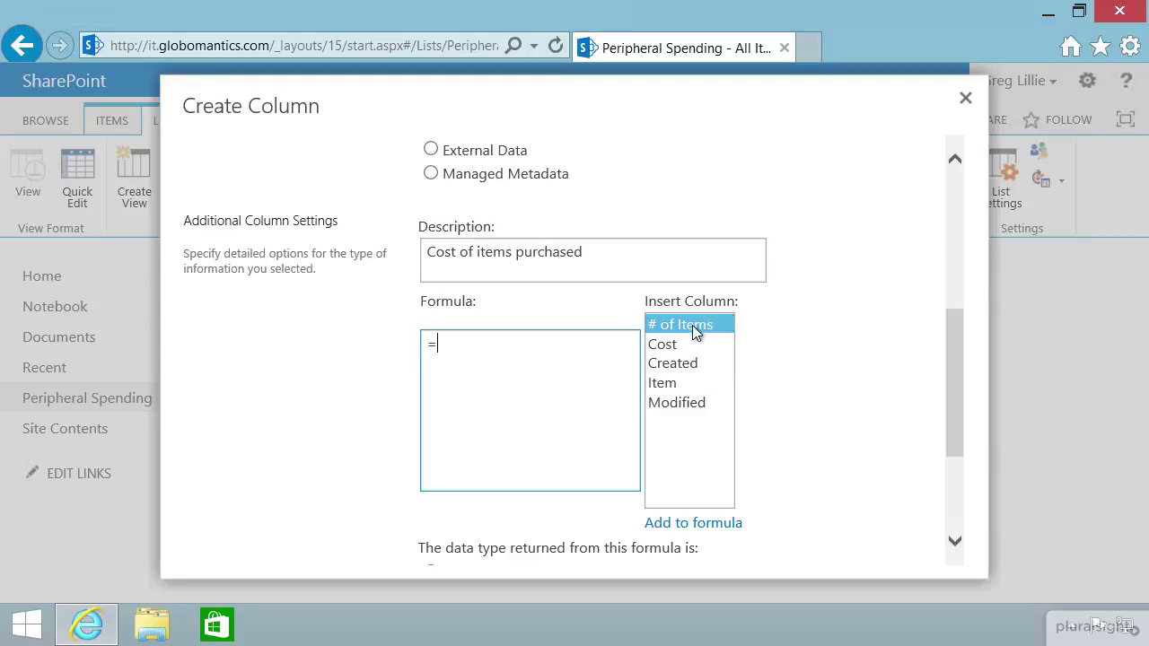
left_click(674, 346)
left_click(689, 526)
left_click(497, 349)
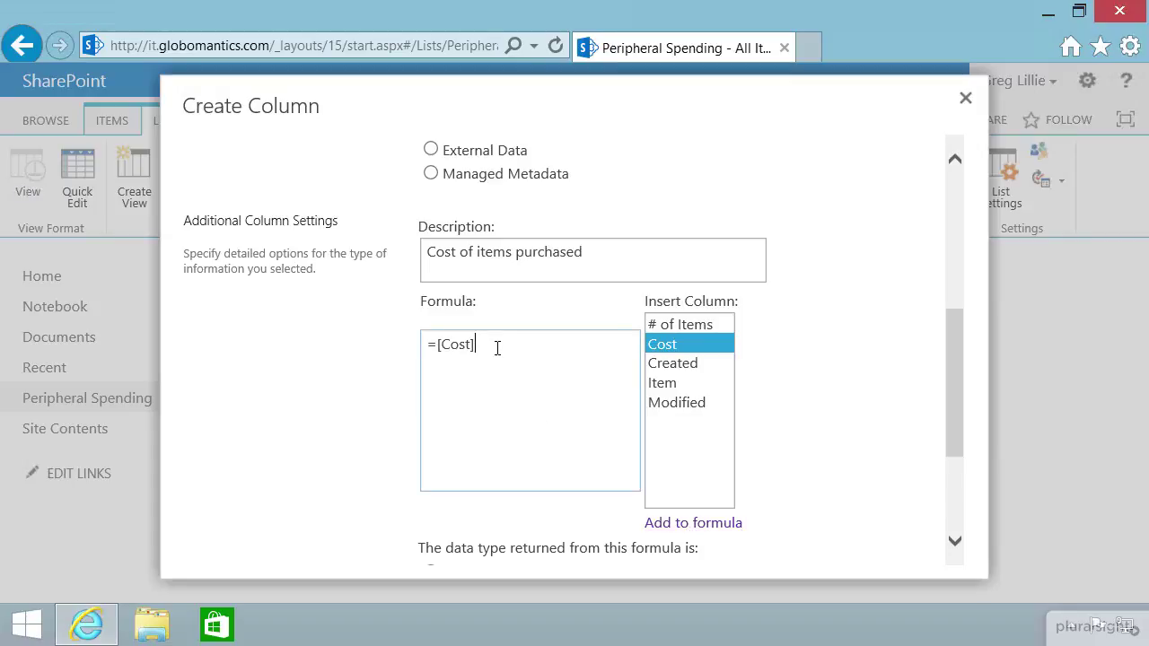
type("*")
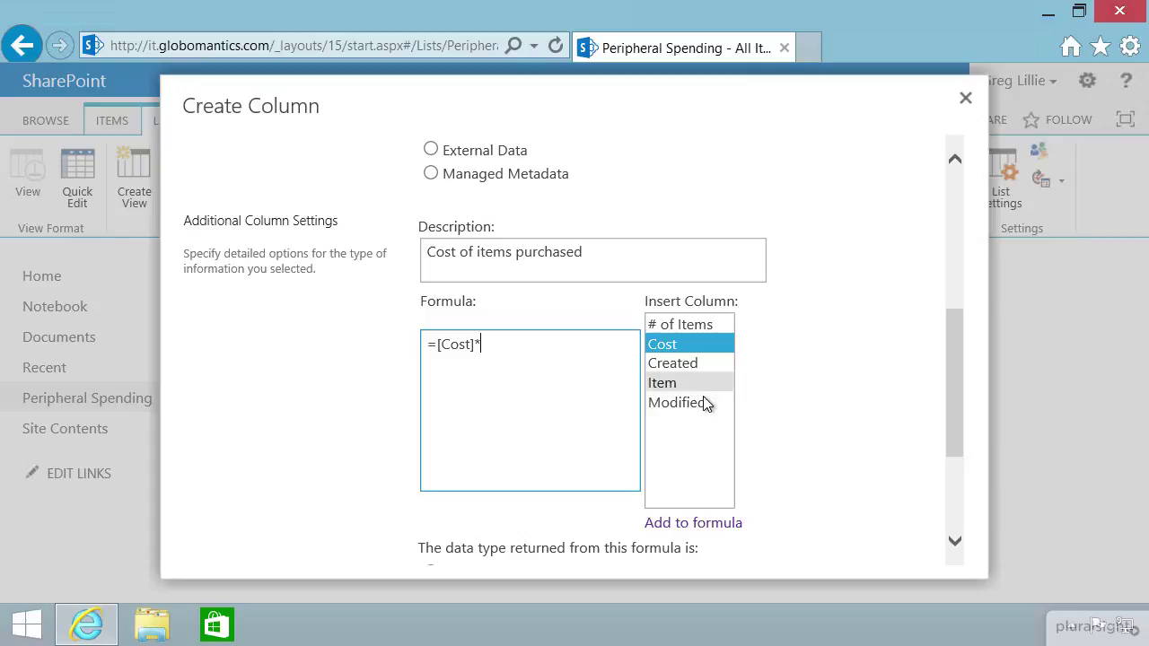
left_click(685, 325)
left_click(678, 527)
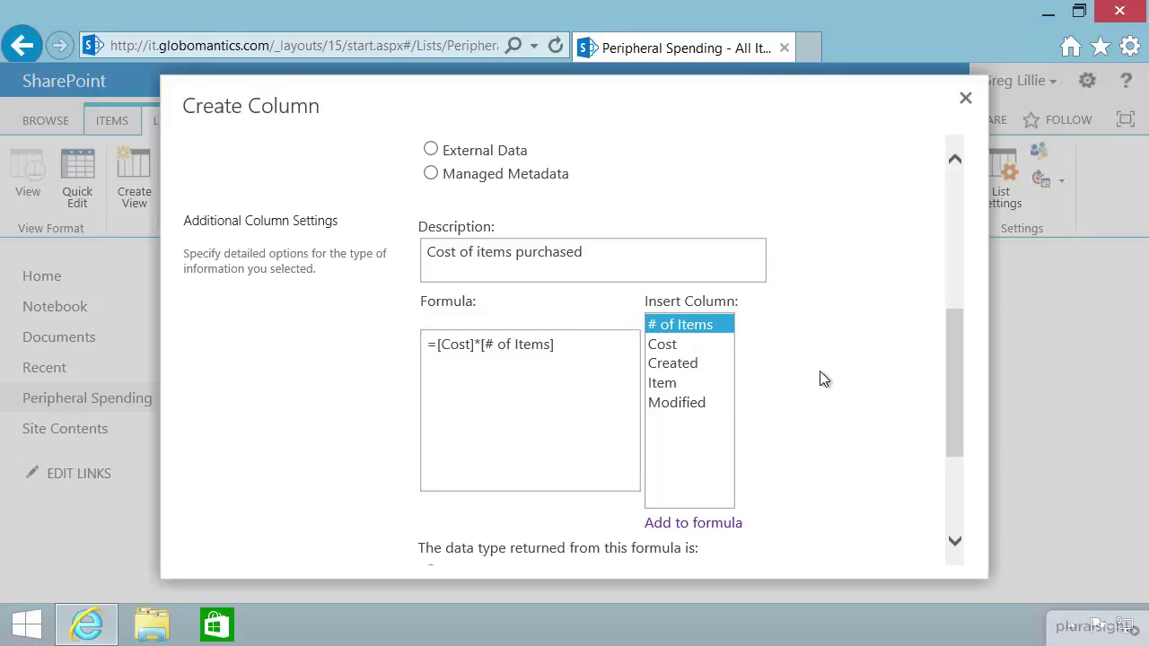
Step: Set the formula's returned data type to Currency and create the column
left_click_drag(951, 389, 955, 463)
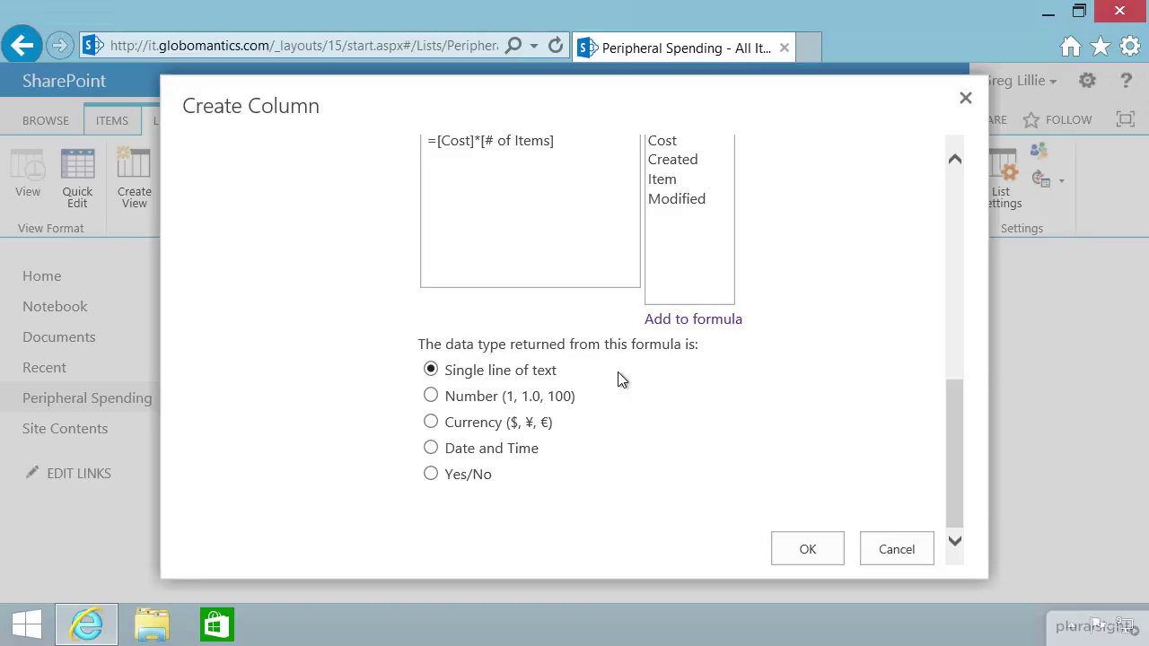
left_click(430, 424)
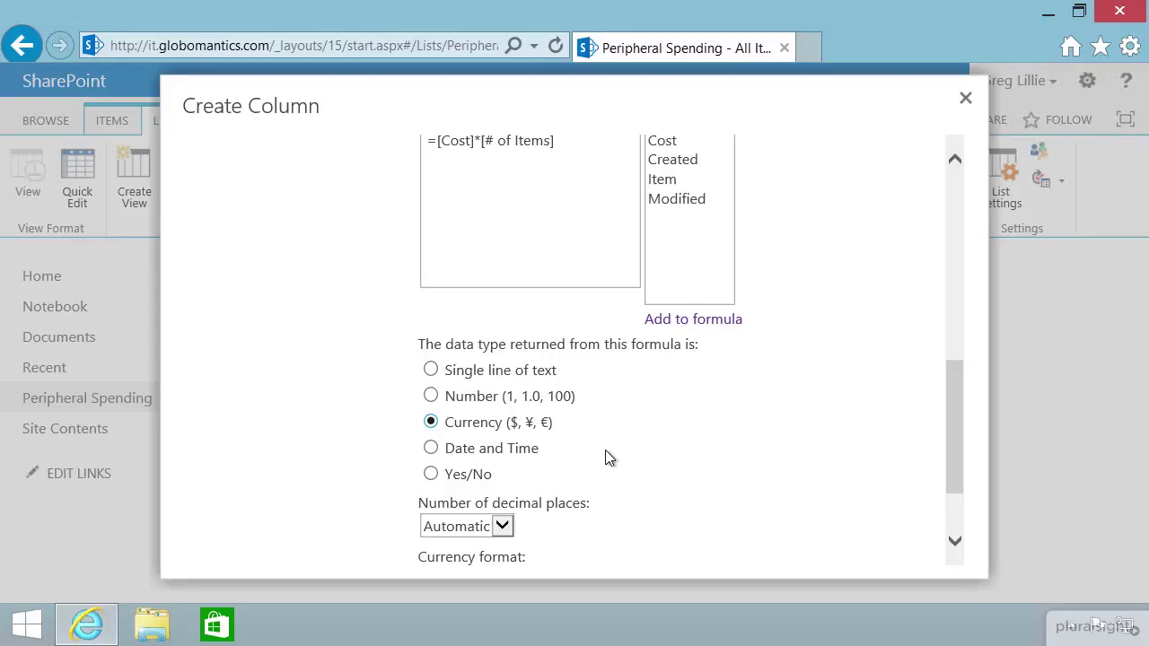
scroll(605, 458, "down", 2)
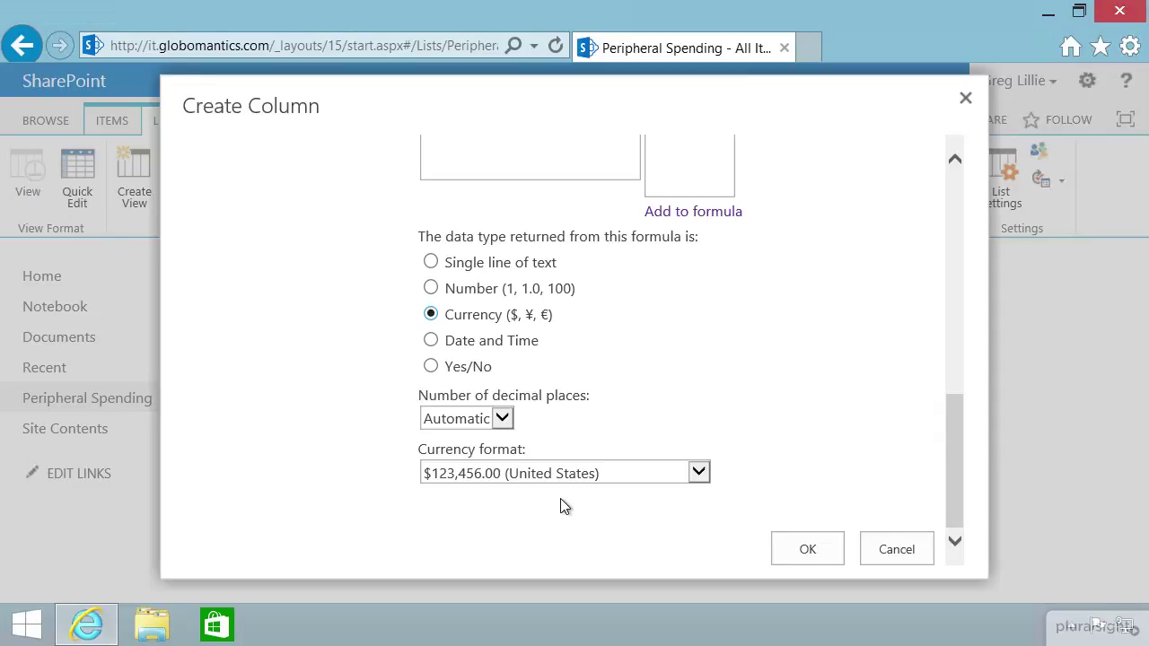
left_click(807, 551)
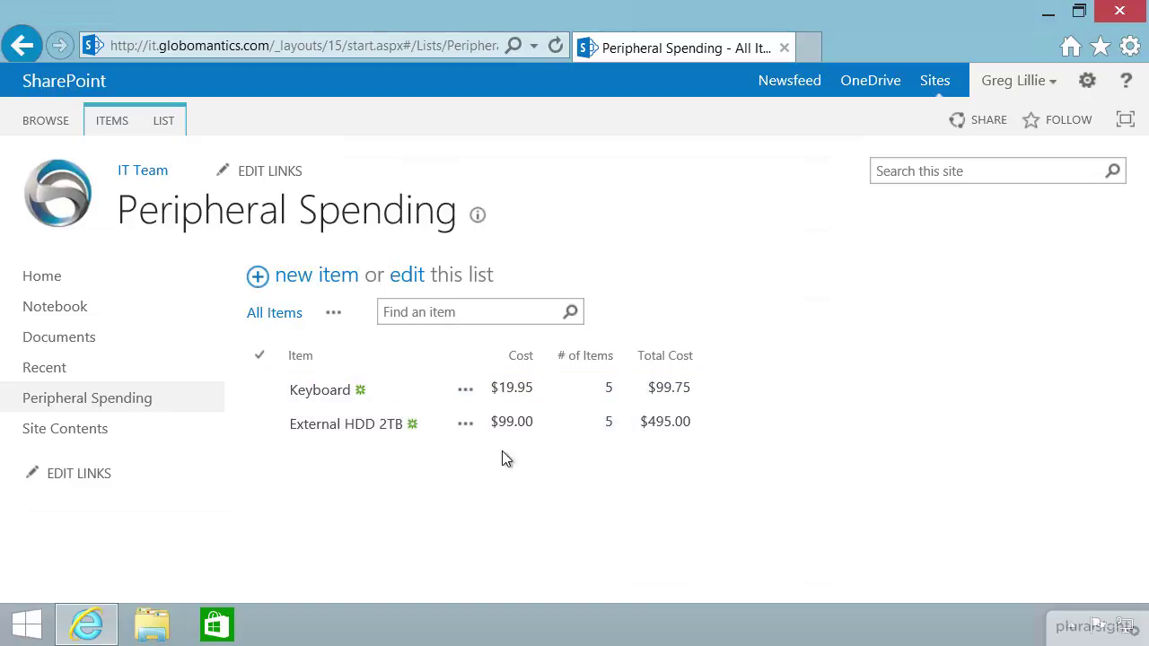
Step: Edit the Keyboard item, set its # of Items to 15 and save it
left_click(257, 427)
left_click(255, 398)
left_click(257, 426)
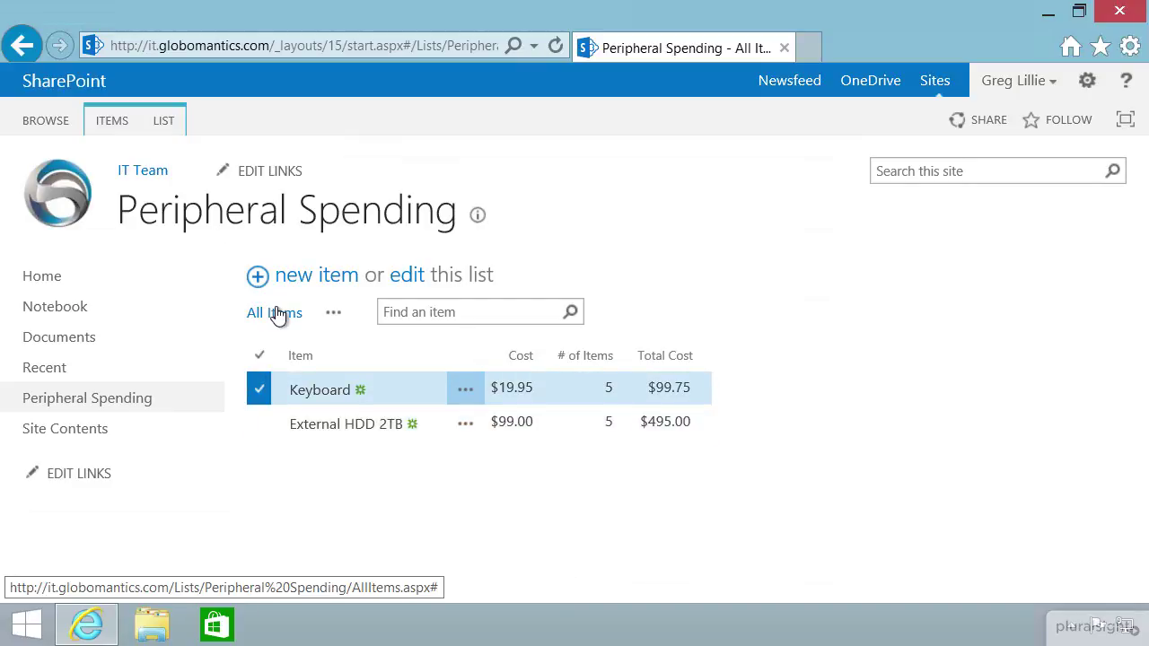
left_click(113, 128)
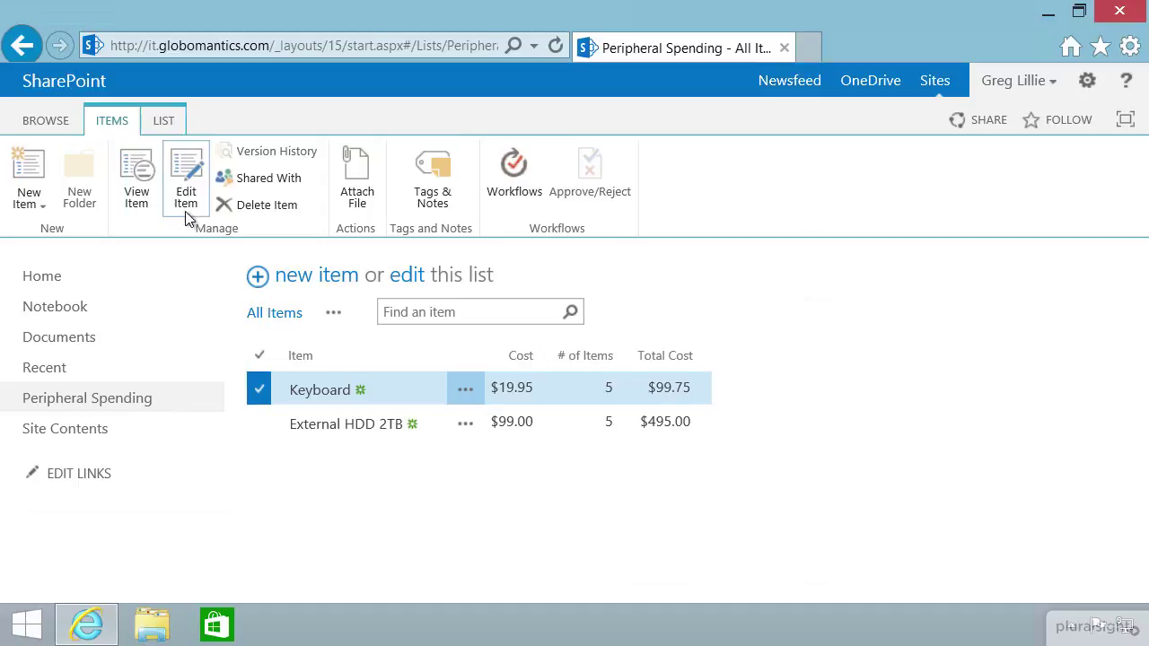
left_click(180, 193)
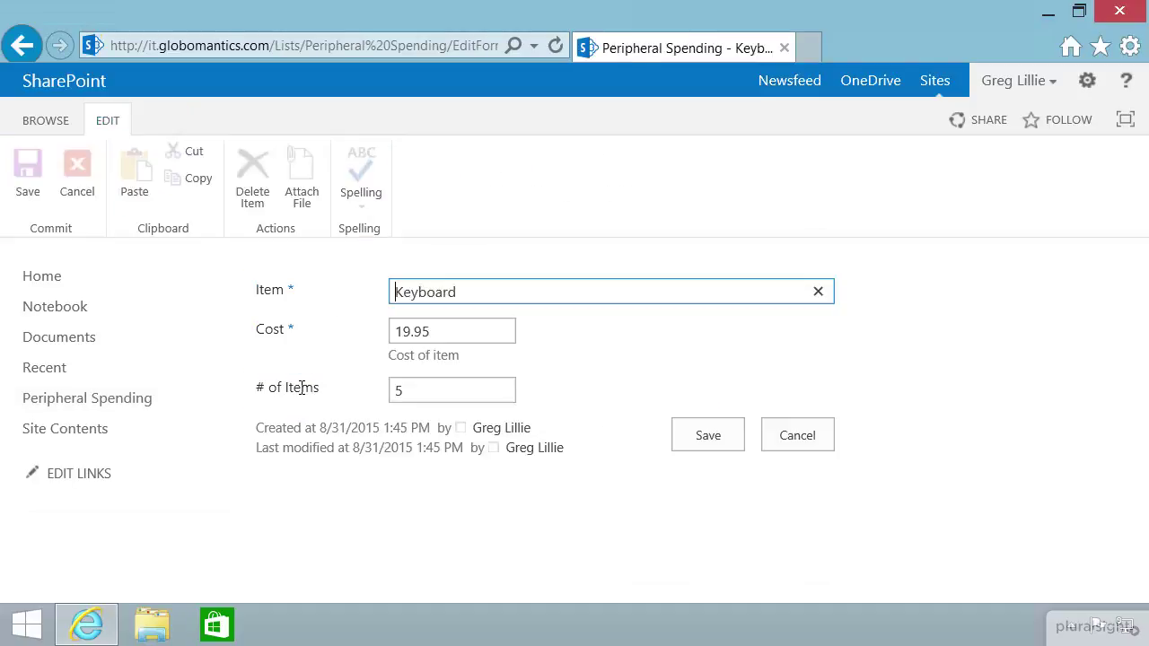
double_click(400, 393)
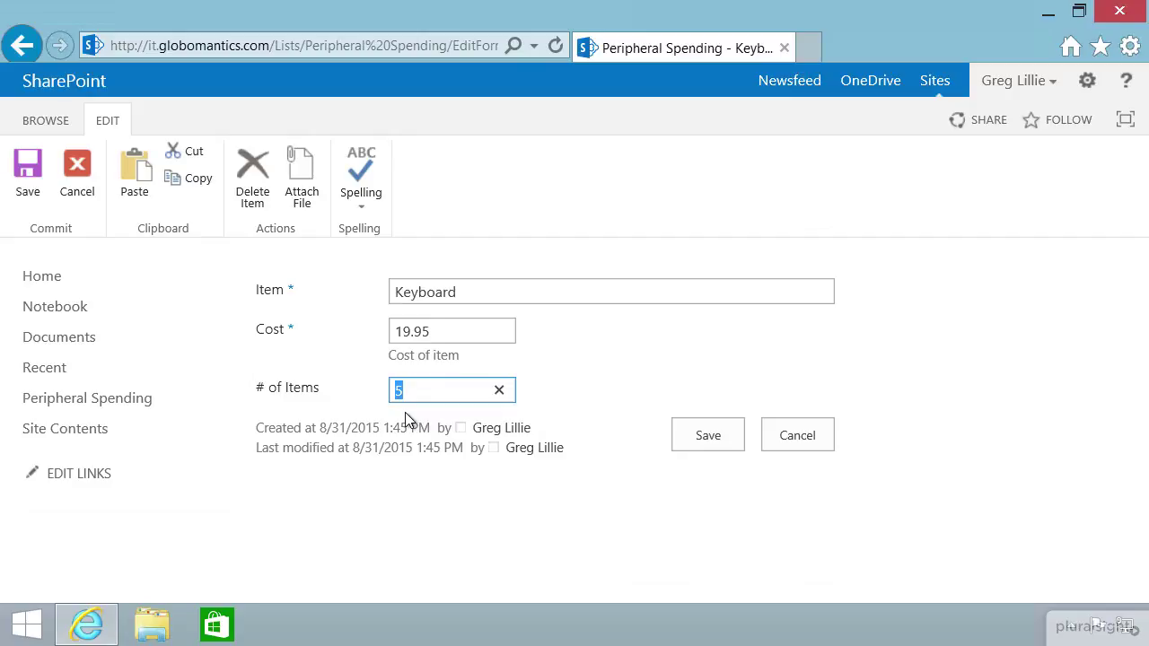
type("15")
left_click(708, 436)
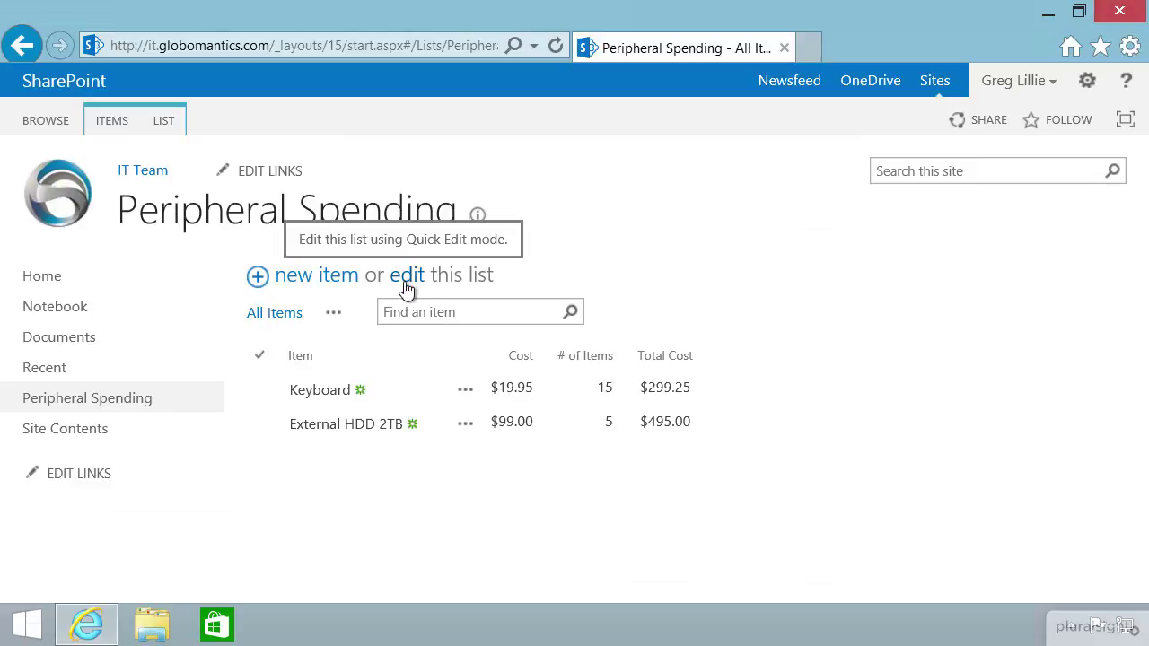
left_click(102, 121)
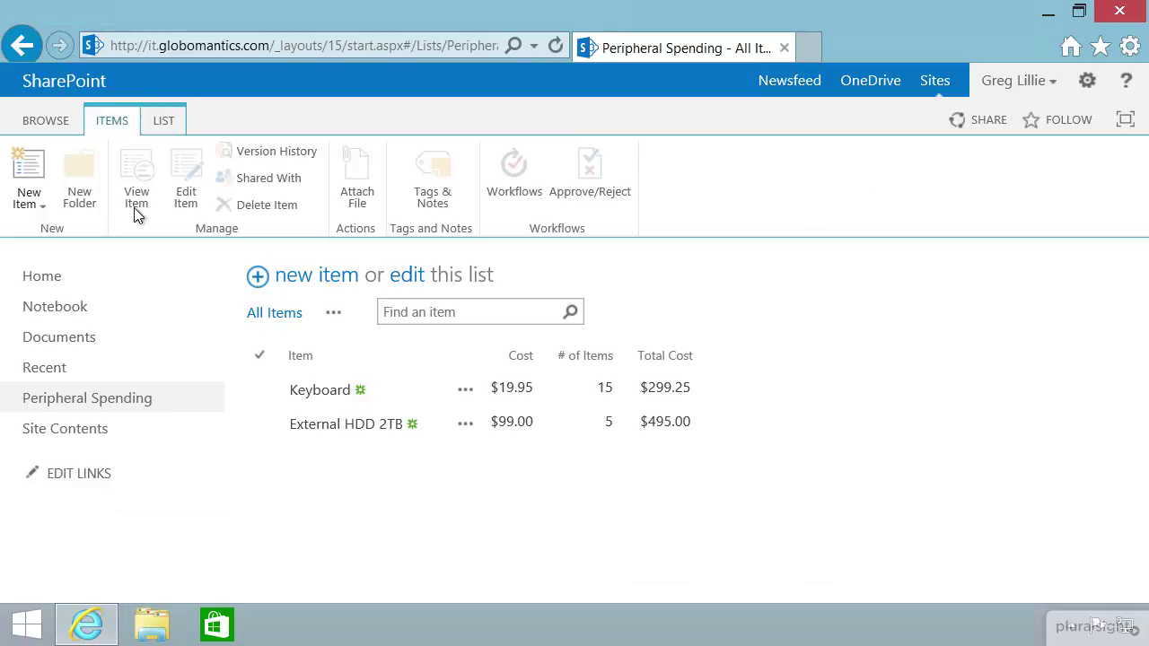
left_click(257, 395)
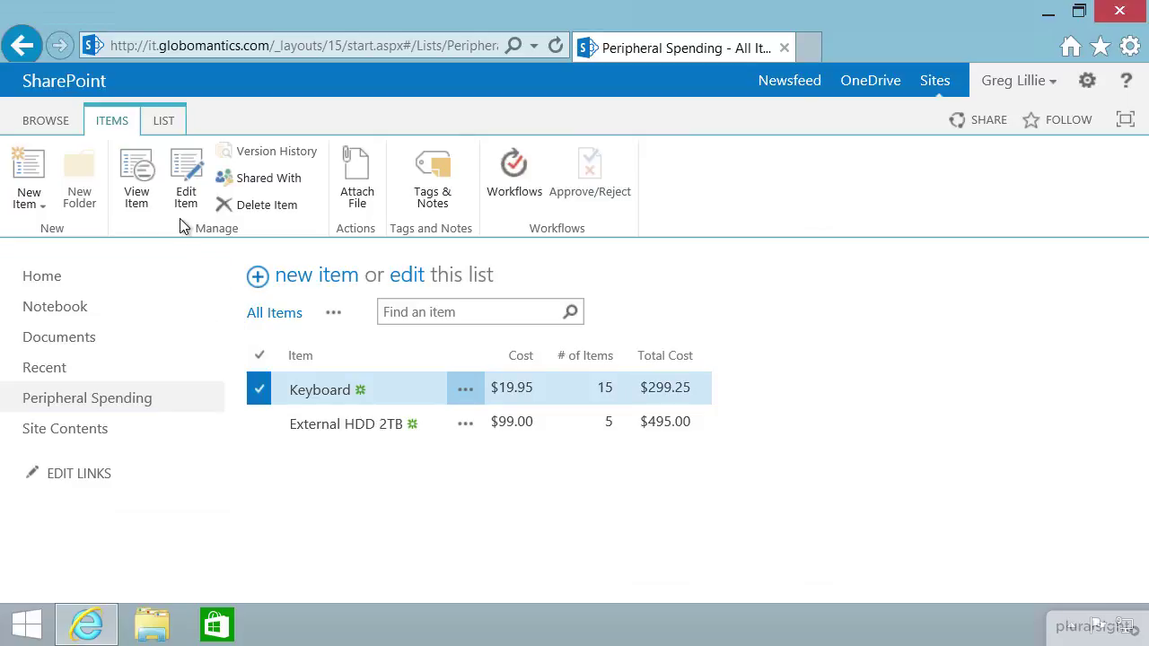
Step: Use Quick Edit to set the External HDD 2TB row's # of Items to 7, and stop editing the list
left_click(410, 284)
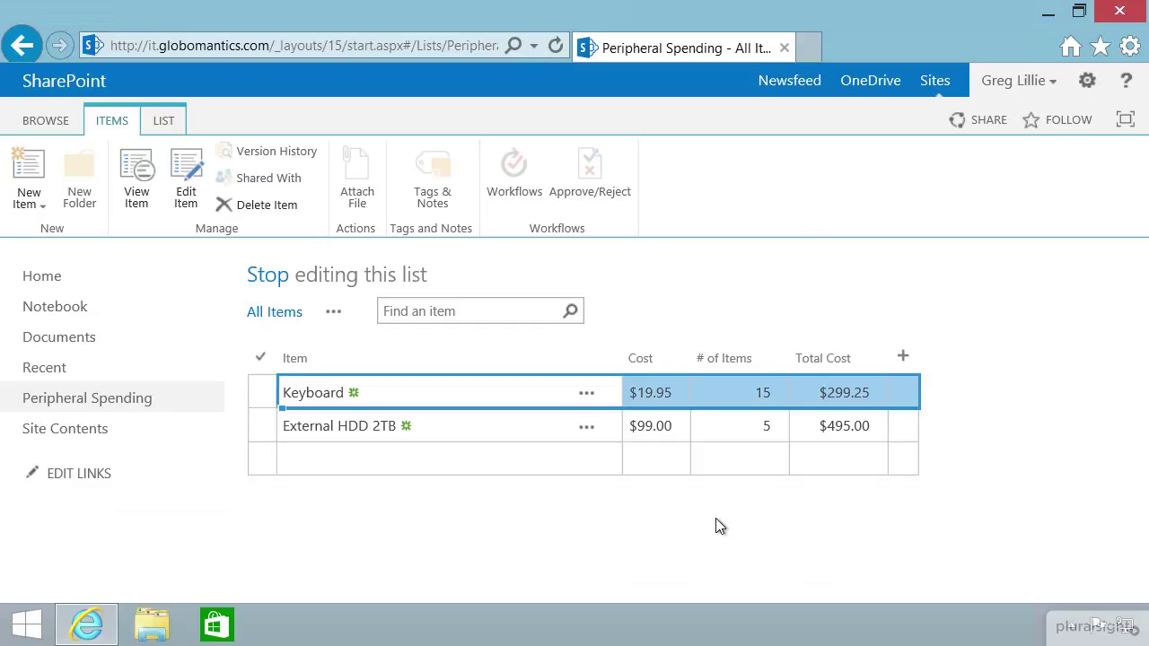
left_click(759, 429)
left_click(778, 426)
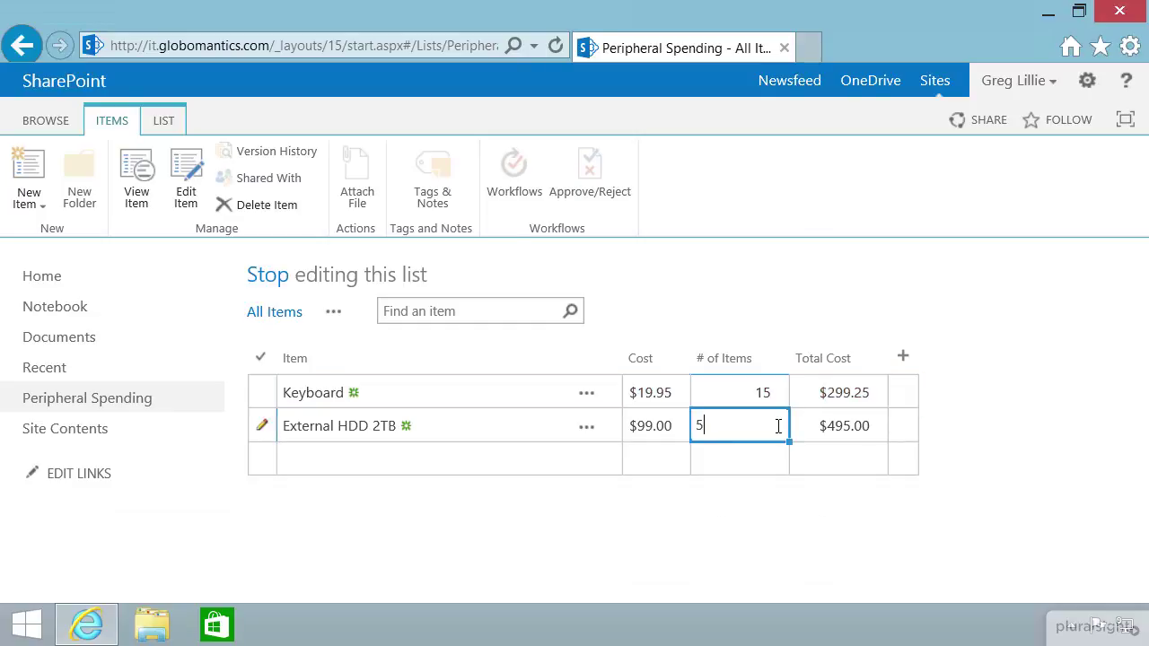
key("BackSpace")
type("7")
key("Return")
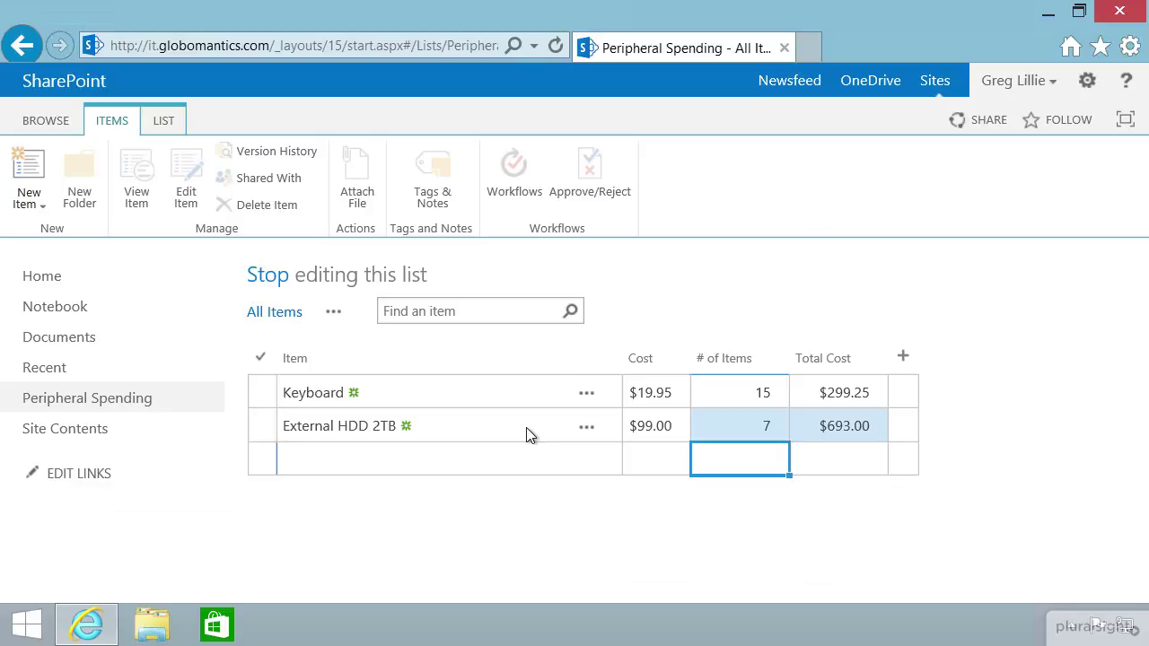
left_click(270, 290)
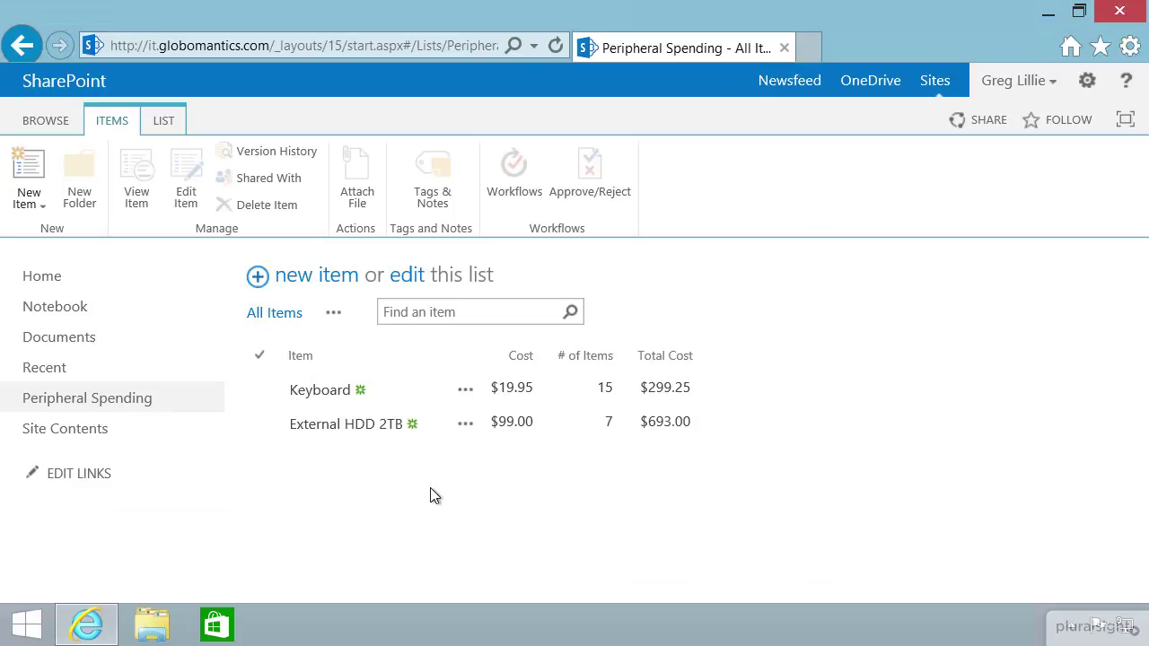